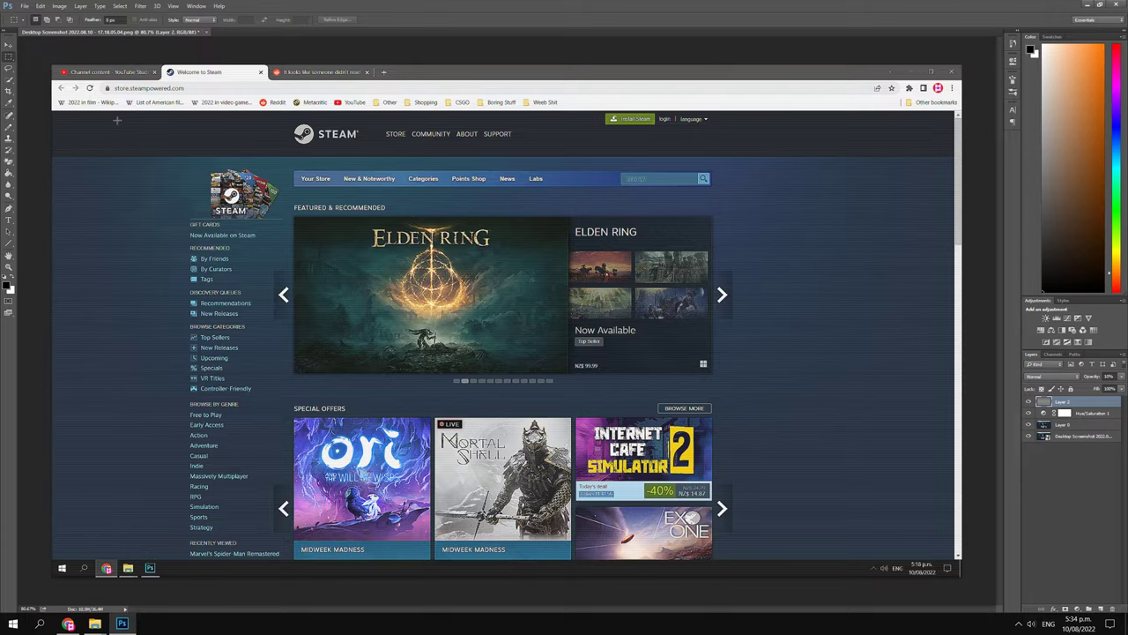
pyautogui.scroll(6, 95, 544)
pyautogui.scroll(4, 108, 529)
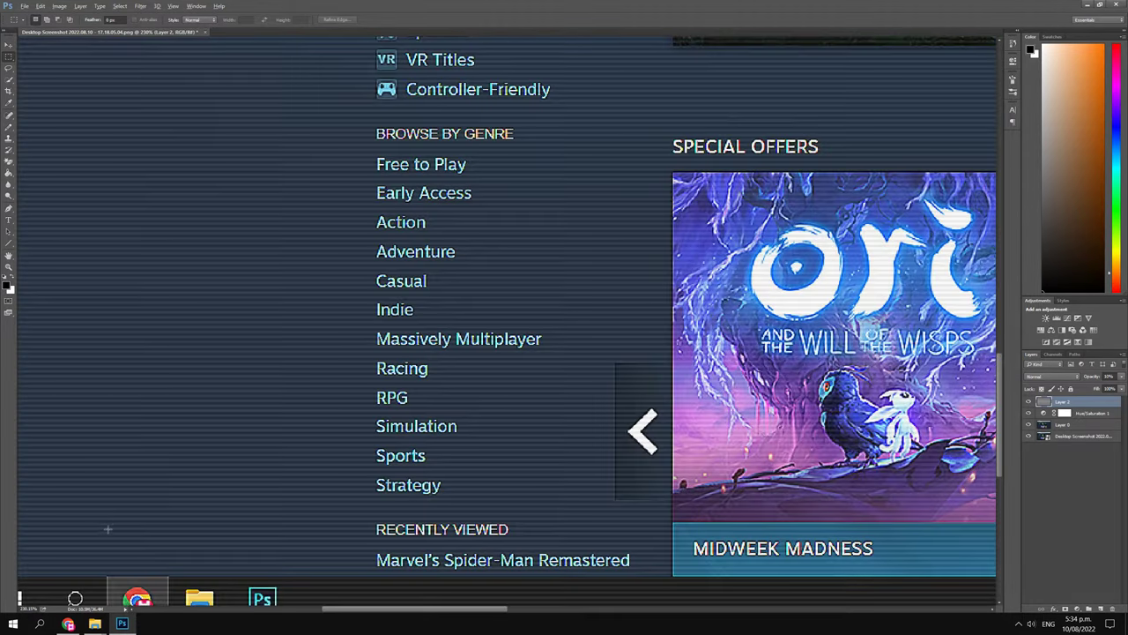
pyautogui.scroll(-1, 125, 509)
pyautogui.moveTo(383, 615); pyautogui.dragTo(354, 614)
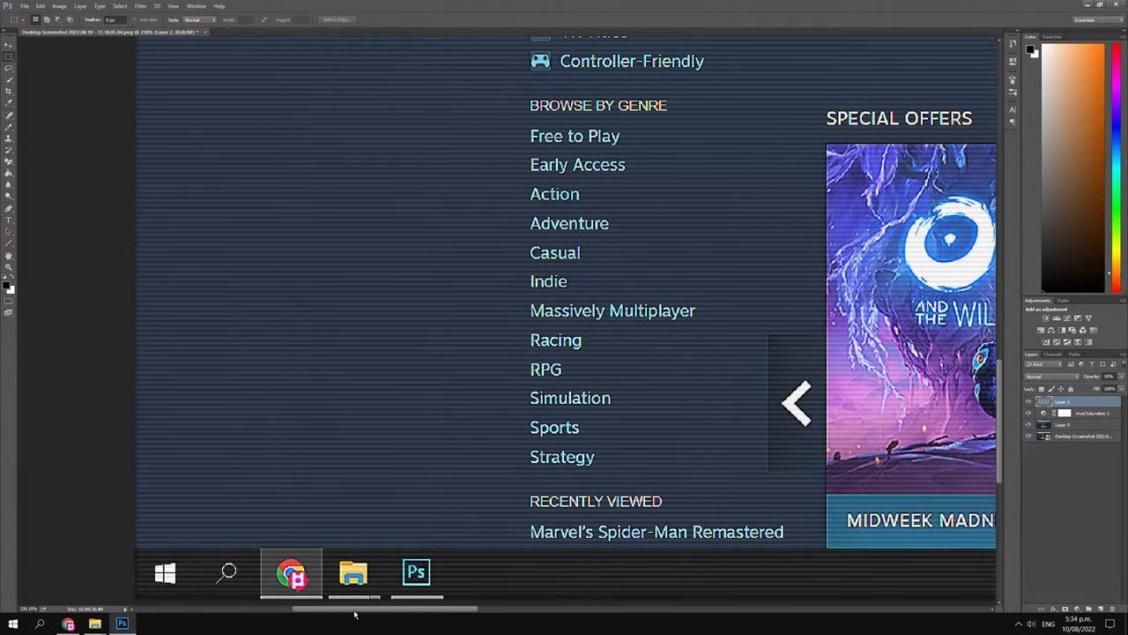
pyautogui.scroll(-1, 481, 491)
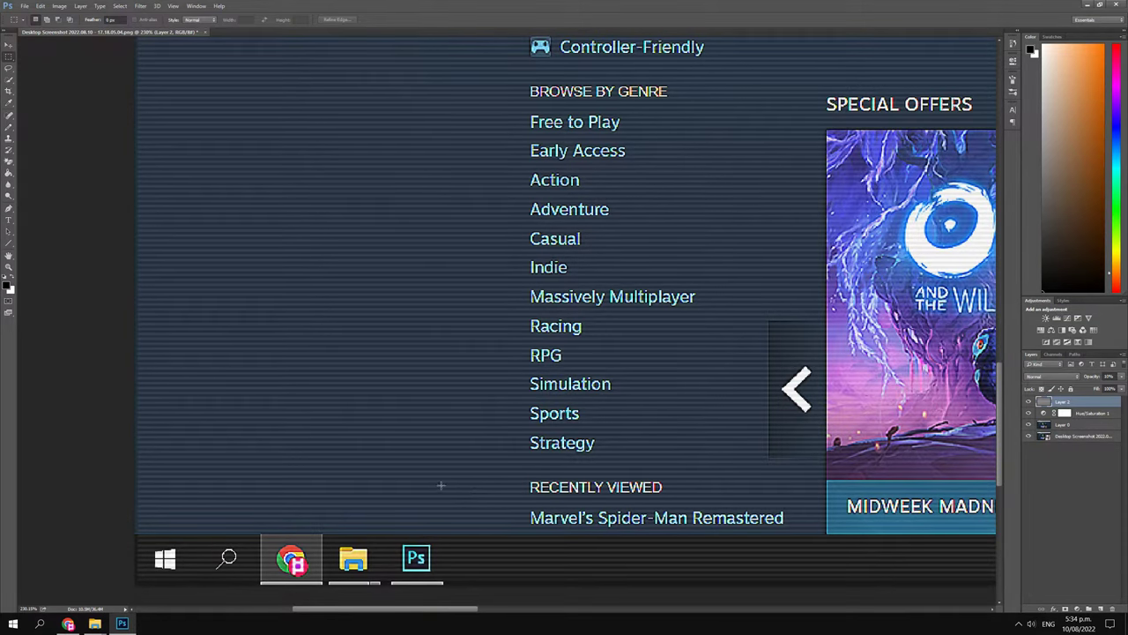
pyautogui.scroll(-3, 396, 476)
pyautogui.scroll(-3, 396, 441)
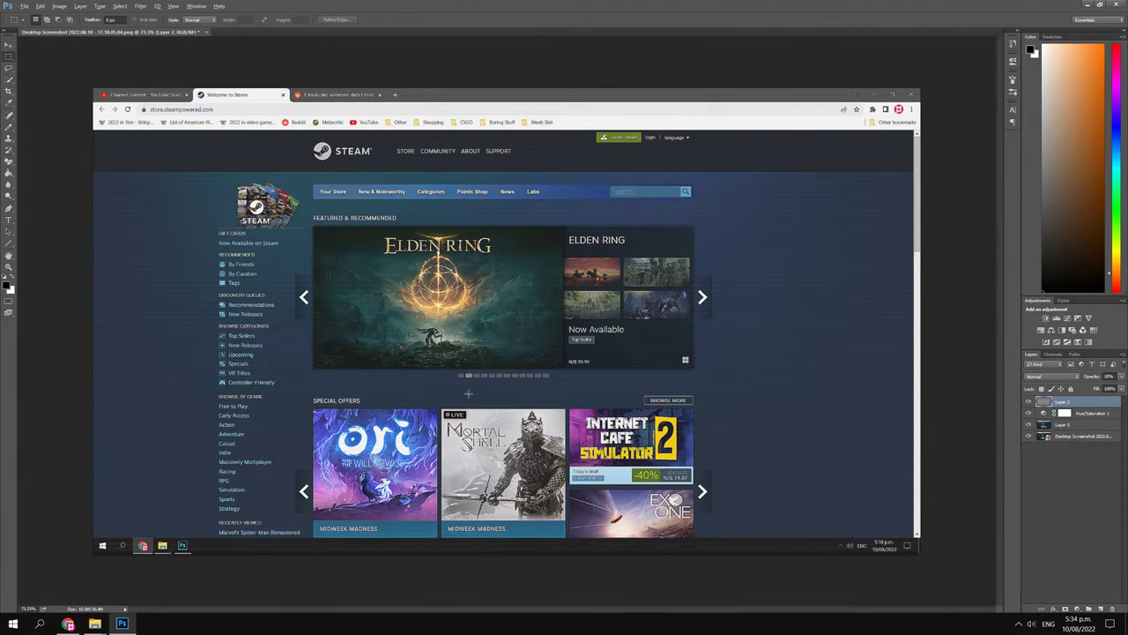
pyautogui.scroll(1, 468, 394)
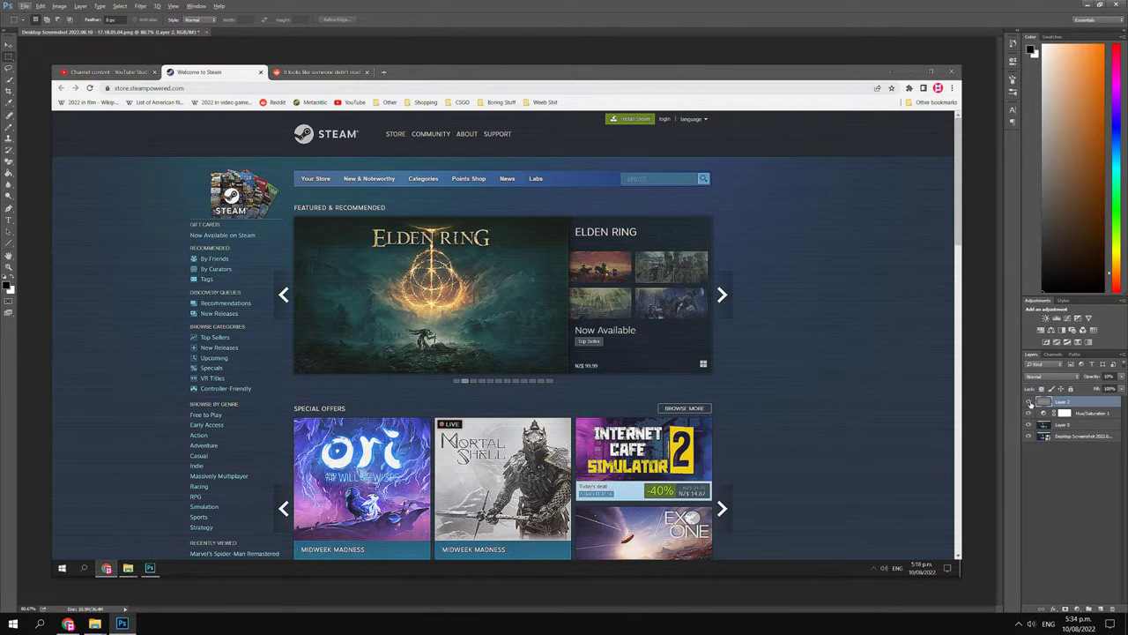
# Step: Toggle the overlay layers' visibility off and on to compare the screenshot
pyautogui.click(1030, 412)
pyautogui.click(1030, 436)
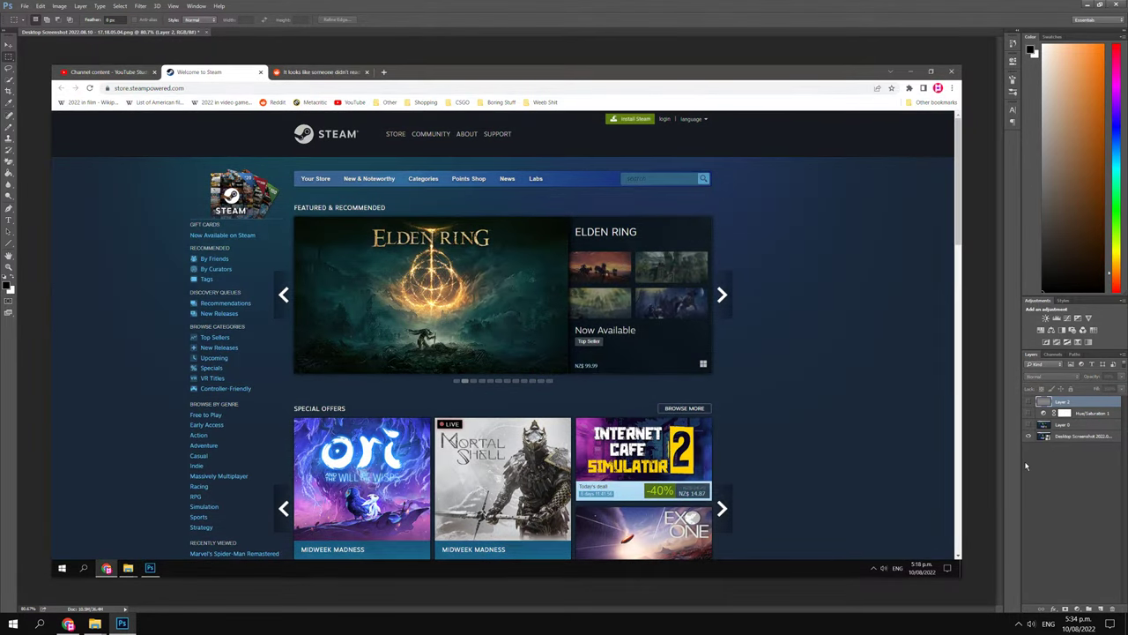
pyautogui.click(1029, 413)
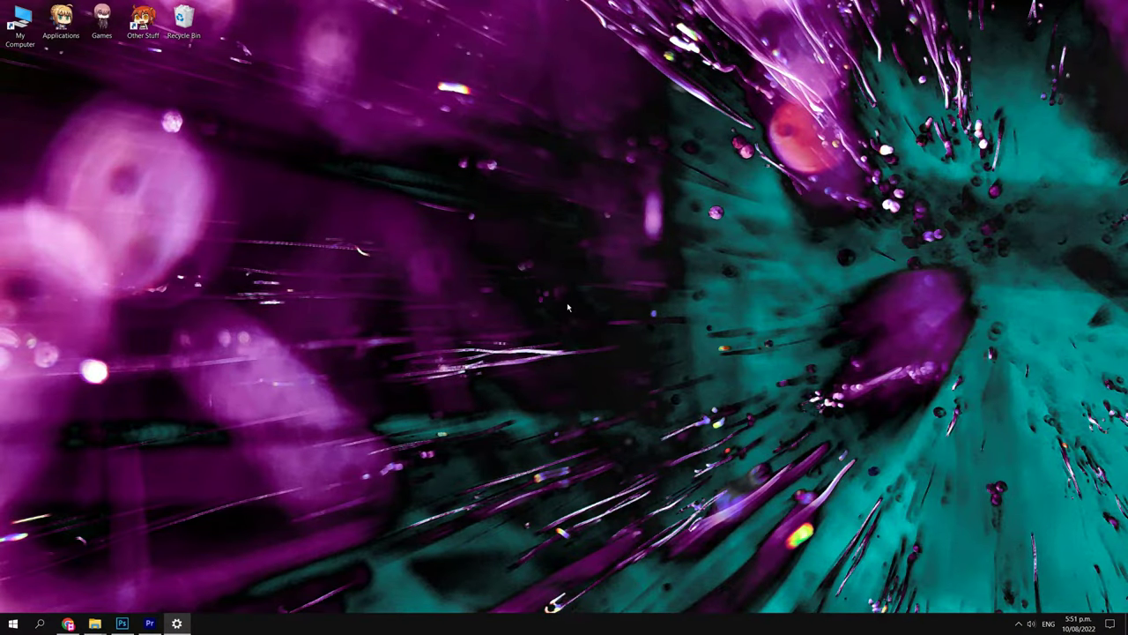
# Step: Launch NVIDIA Control Panel from the desktop context menu and reposition its window
pyautogui.rightClick(428, 300)
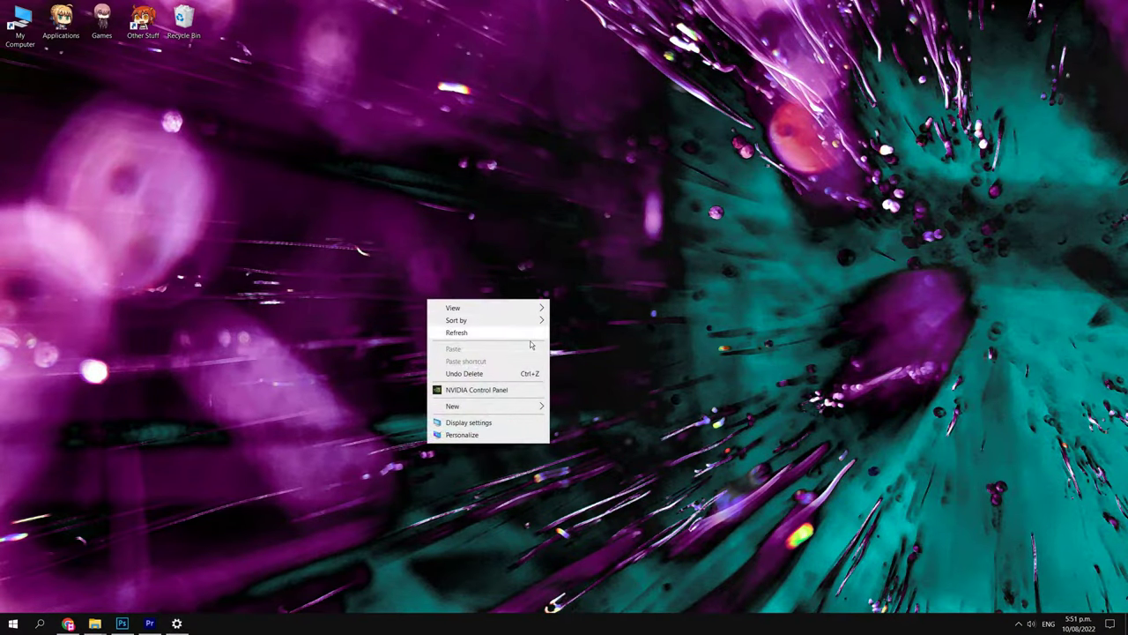
pyautogui.click(515, 392)
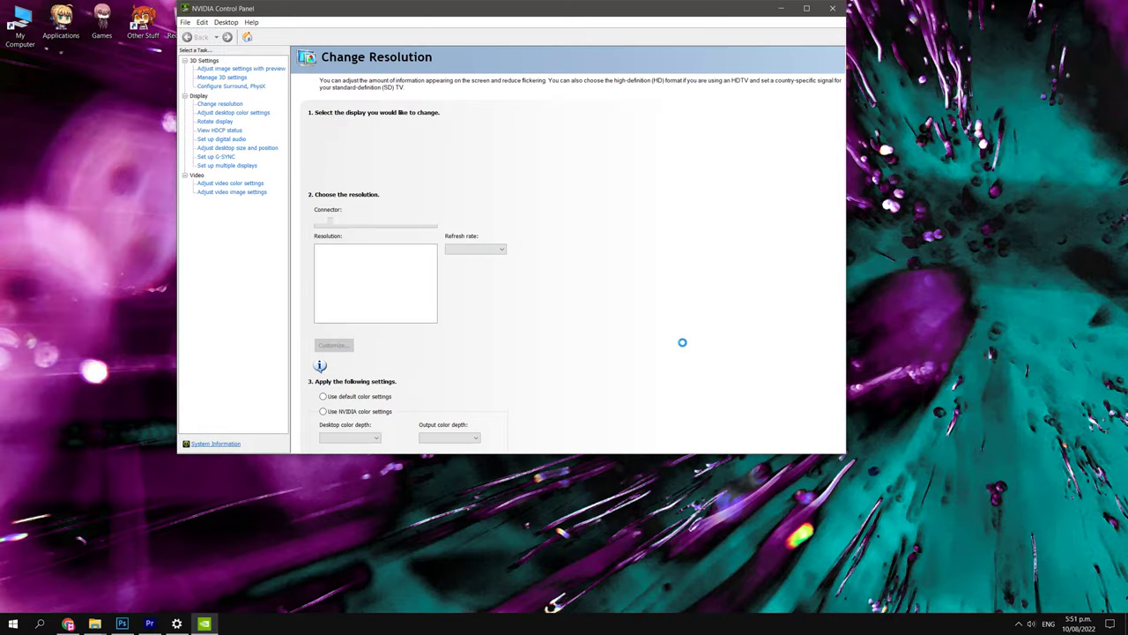
pyautogui.moveTo(515, 18); pyautogui.dragTo(534, 71)
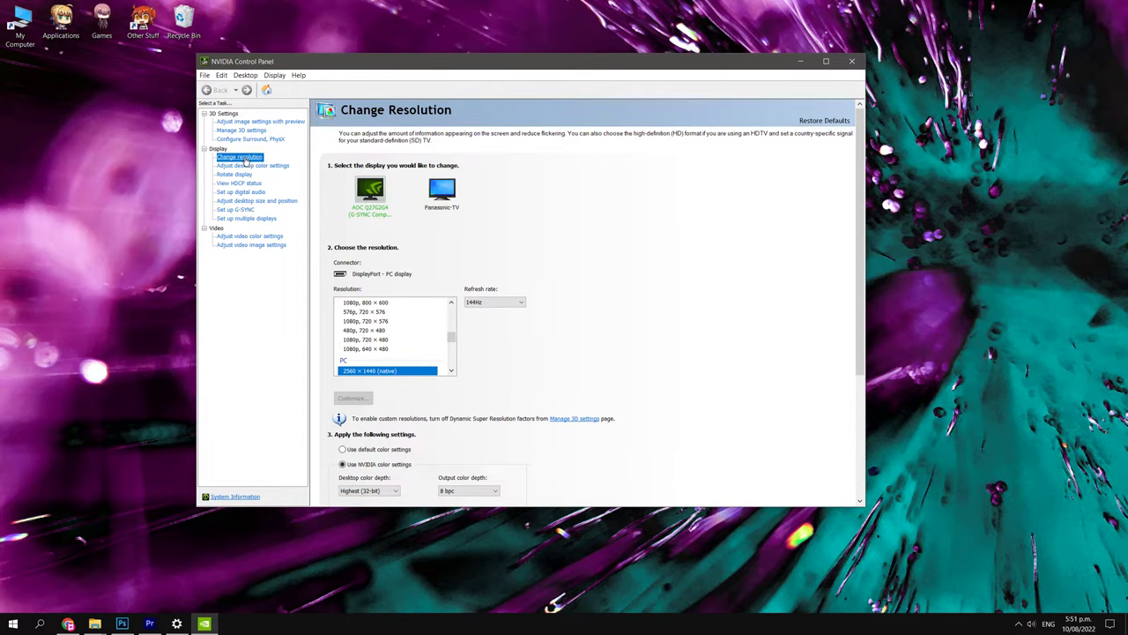
pyautogui.scroll(-1, 529, 264)
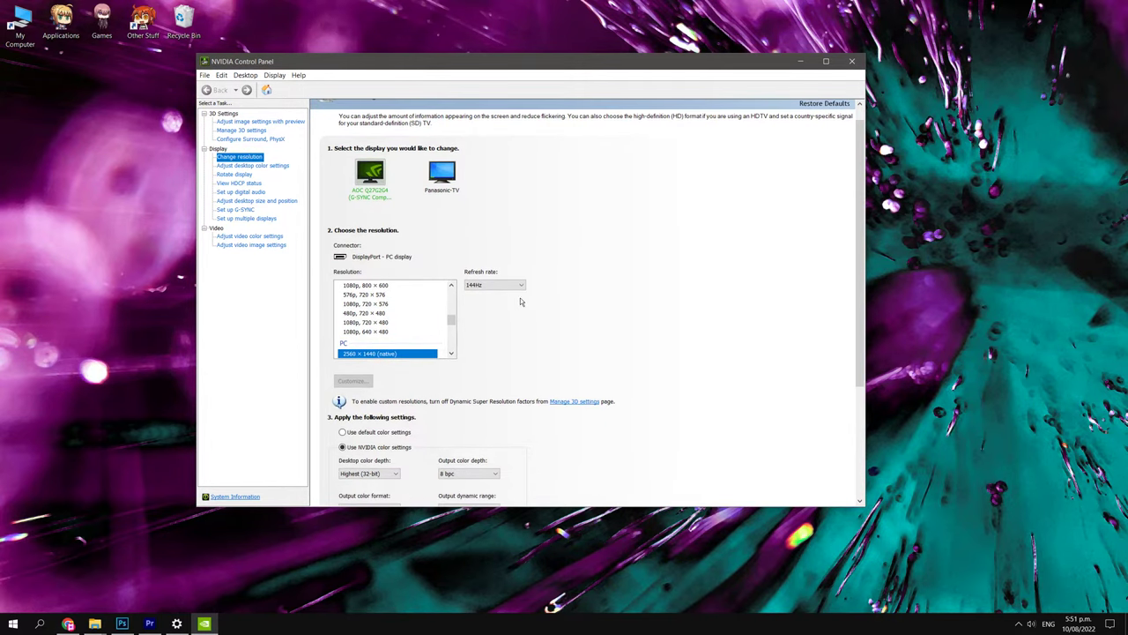
pyautogui.scroll(1, 542, 317)
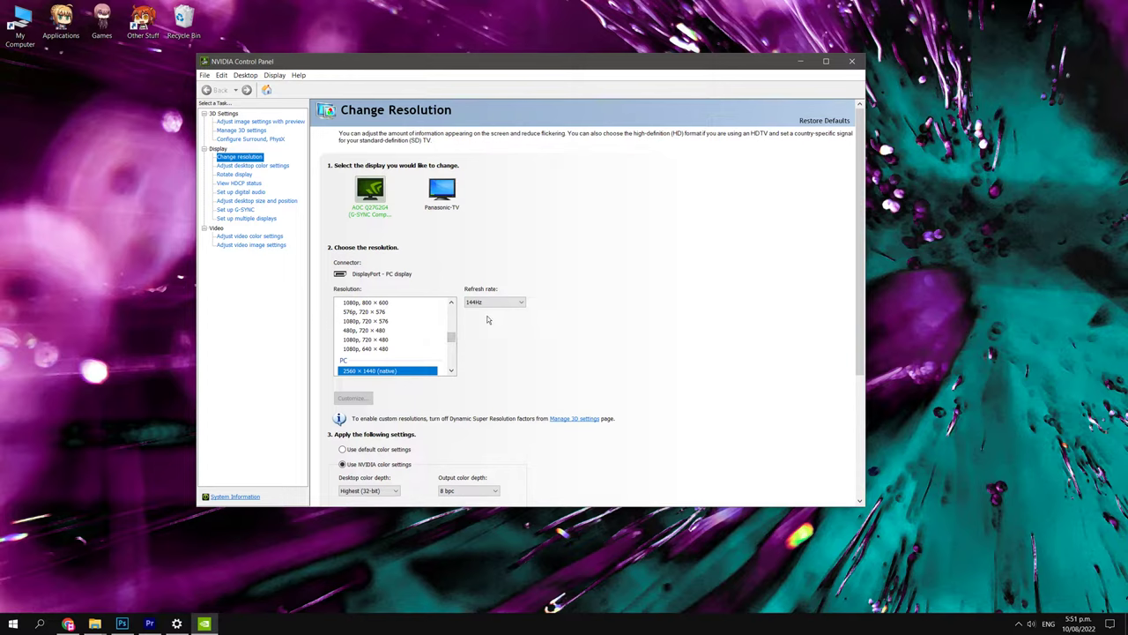
pyautogui.scroll(-2, 407, 341)
pyautogui.scroll(-2, 407, 335)
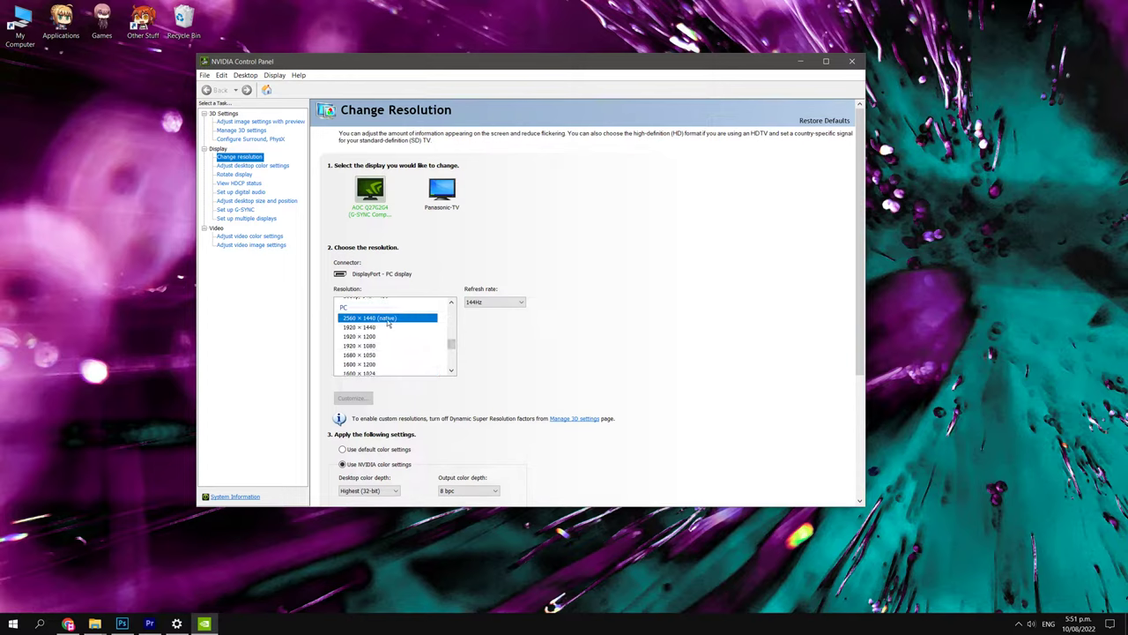
pyautogui.scroll(-2, 423, 346)
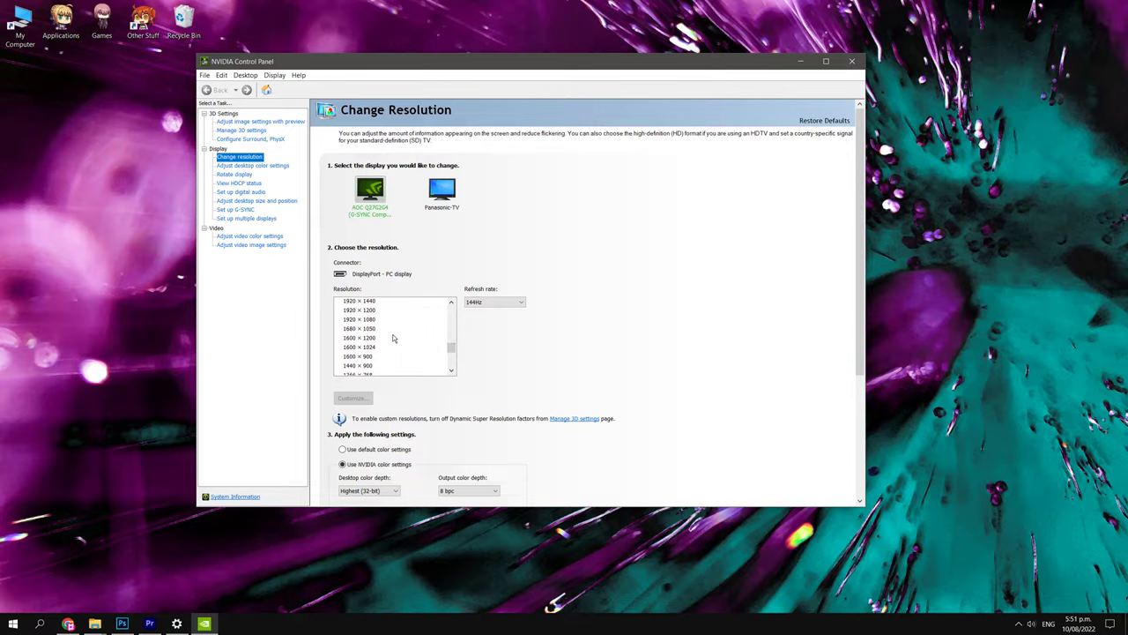
# Step: Try 1920 × 1080 resolution and check its available refresh rates
pyautogui.click(373, 320)
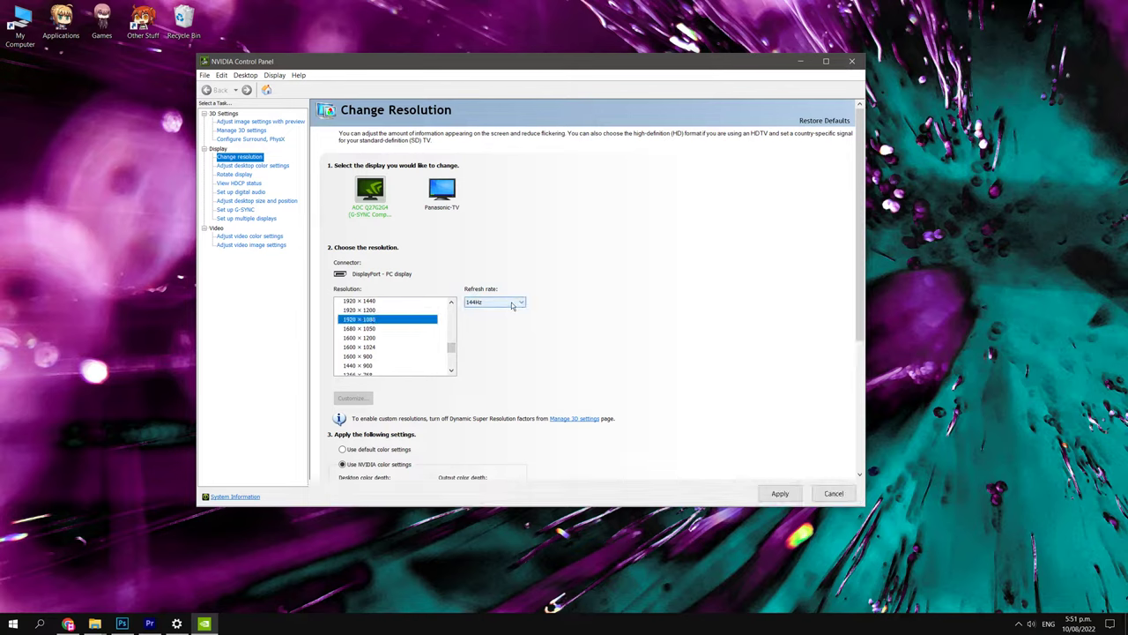
pyautogui.click(512, 305)
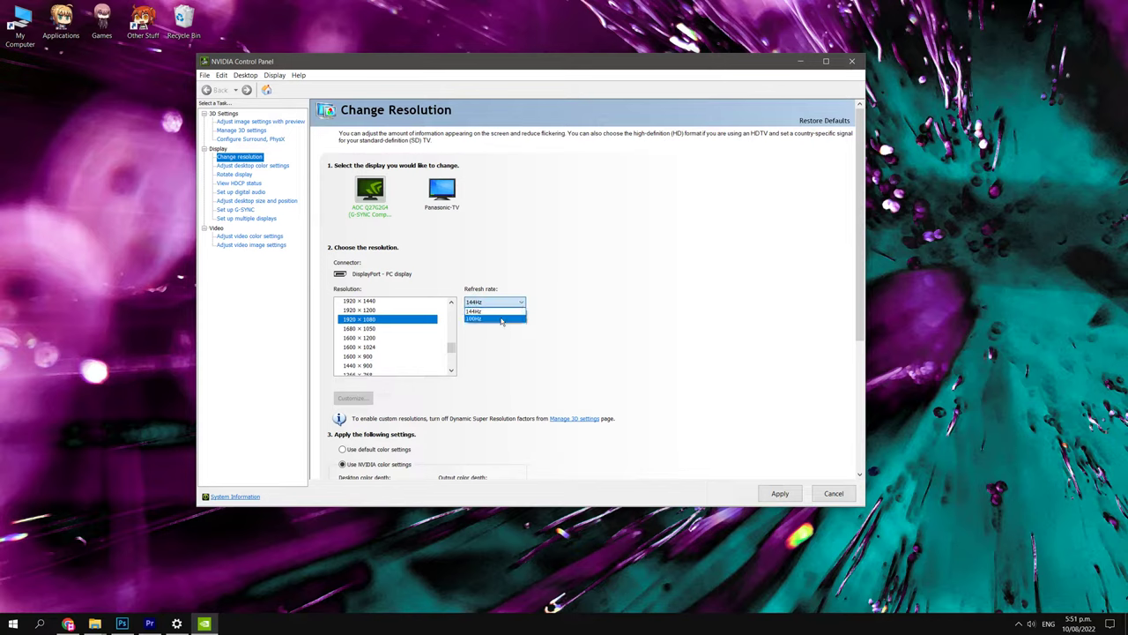
pyautogui.click(419, 326)
pyautogui.scroll(2, 415, 339)
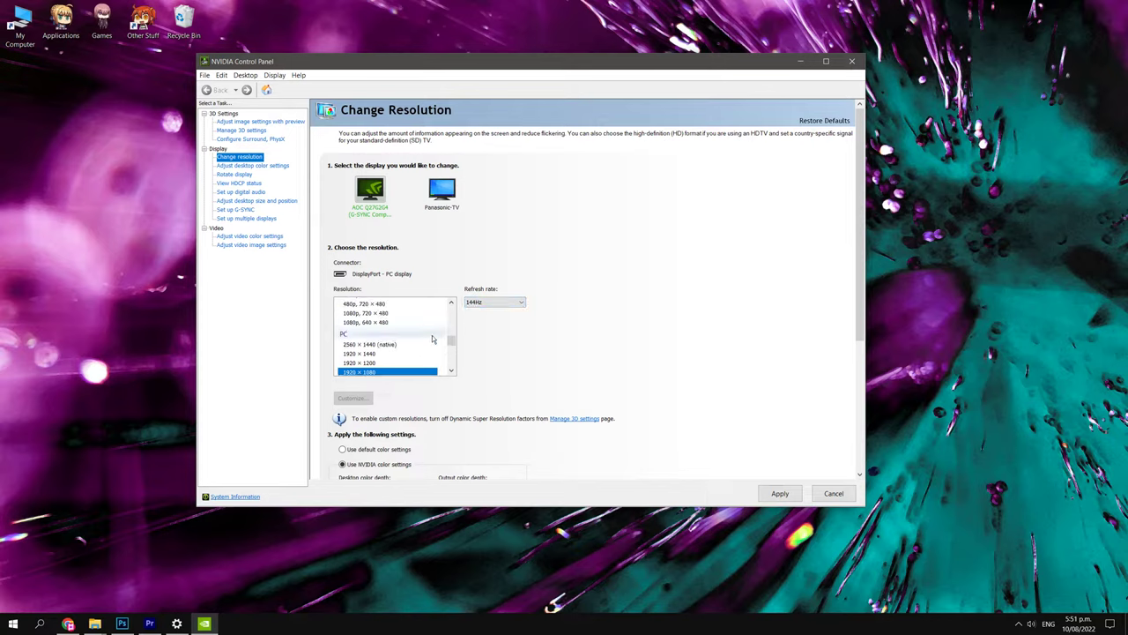
# Step: Switch back to native 2560 × 1440, keeping the 144Hz refresh rate
pyautogui.click(388, 344)
pyautogui.click(510, 304)
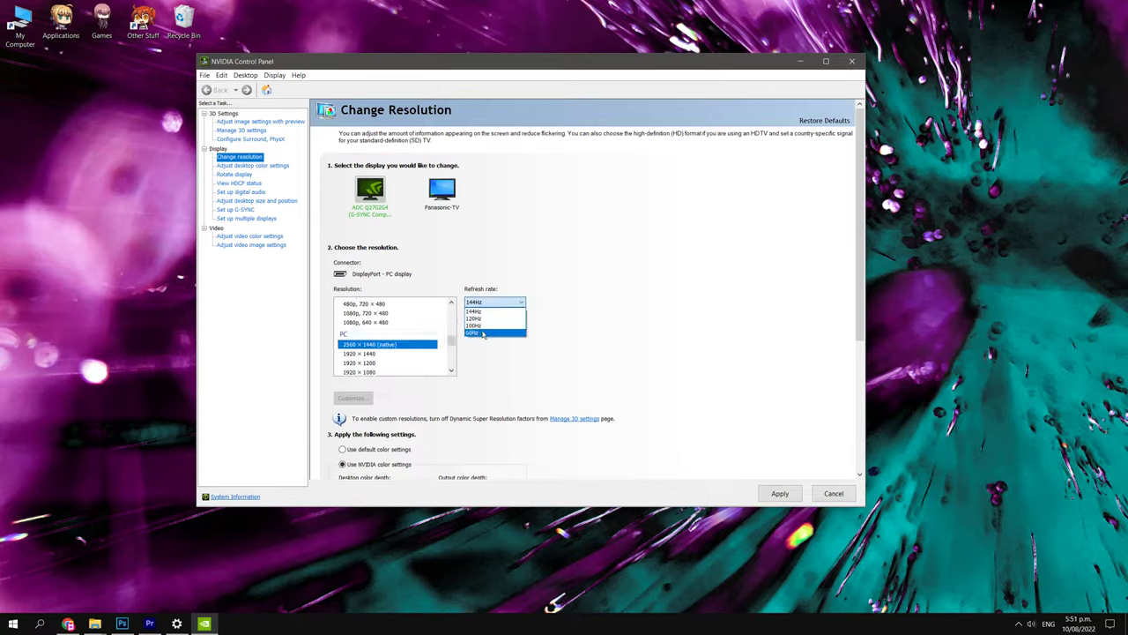
pyautogui.click(540, 340)
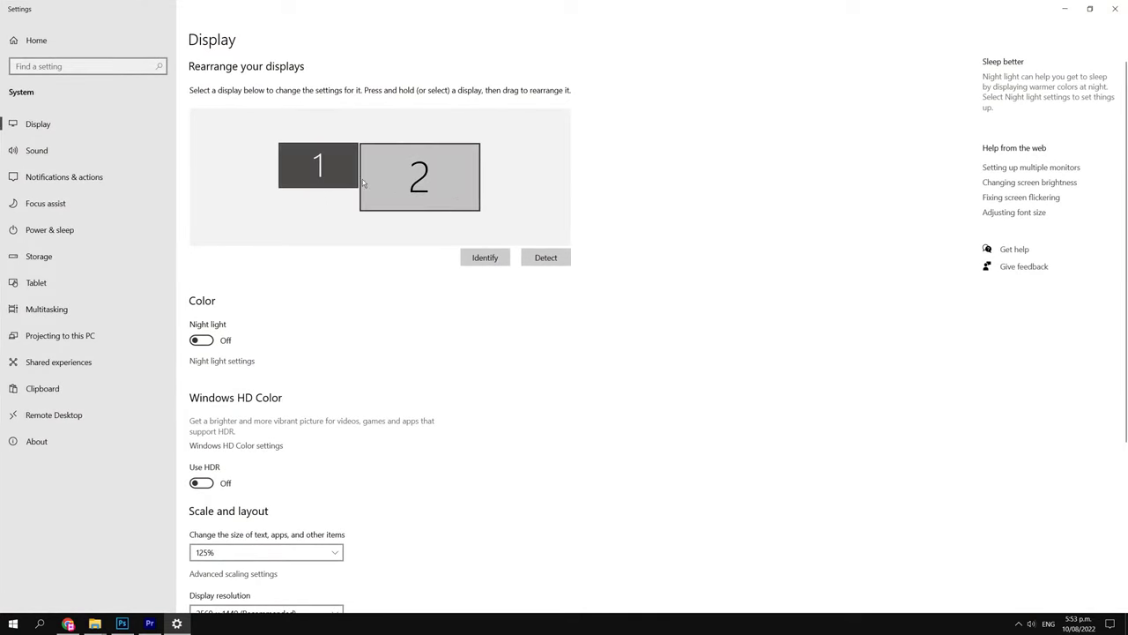
# Step: Select display 1 and check its resolution list, leaving 2560 × 1440 (Recommended) unchanged
pyautogui.click(318, 166)
pyautogui.scroll(-5, 528, 410)
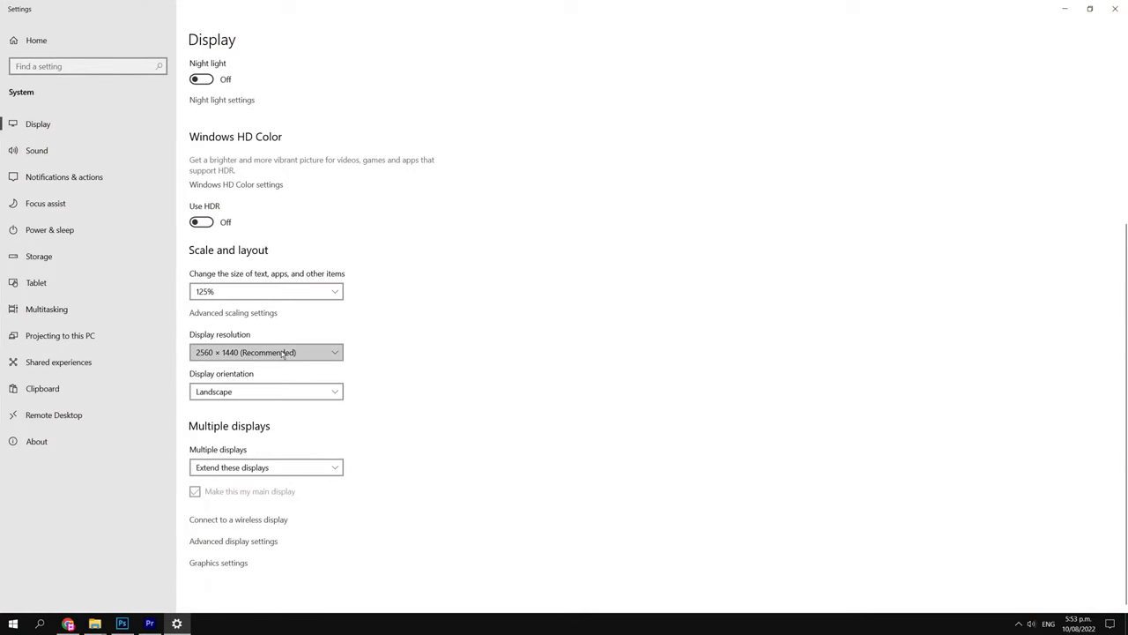
pyautogui.click(291, 353)
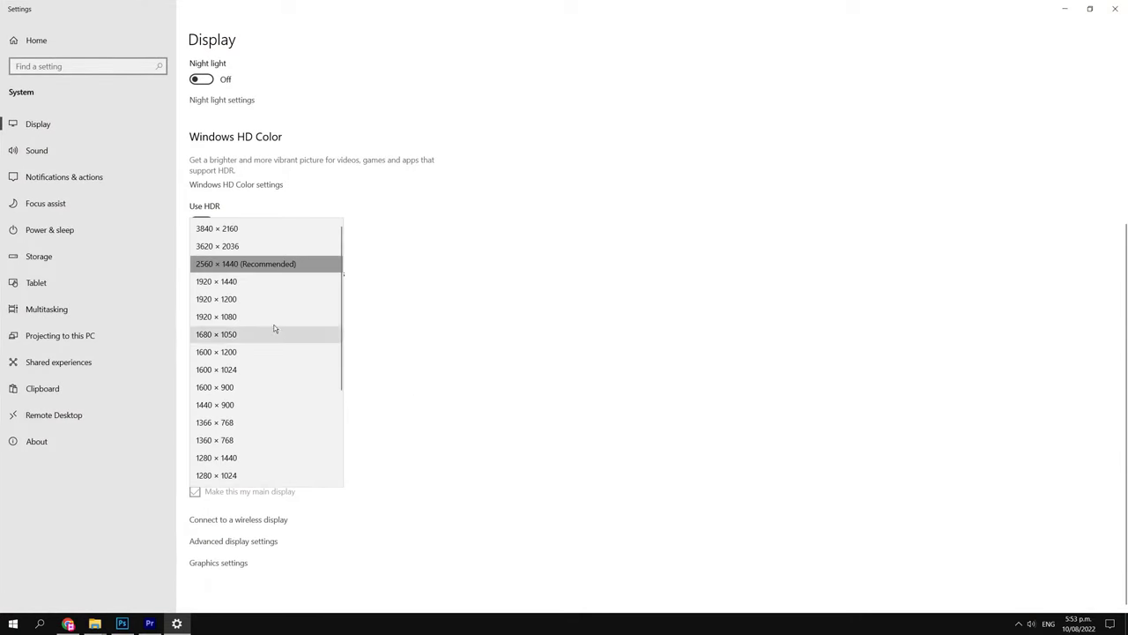
pyautogui.click(520, 294)
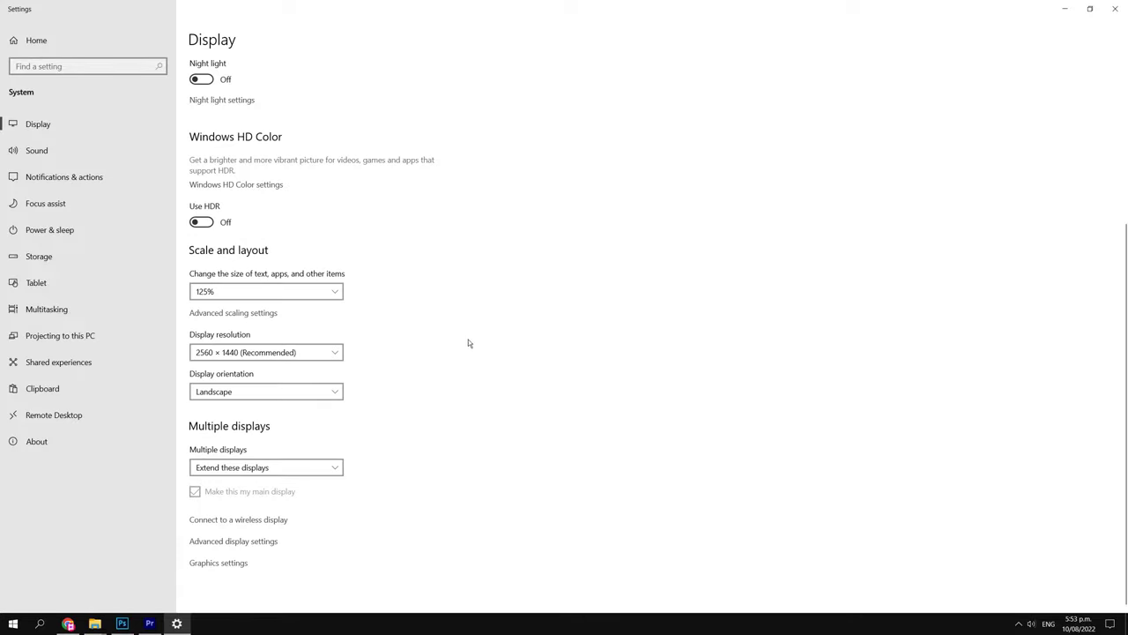
# Step: Open advanced display settings for Display 2 and view the Panasonic TV's refresh rates
pyautogui.click(242, 542)
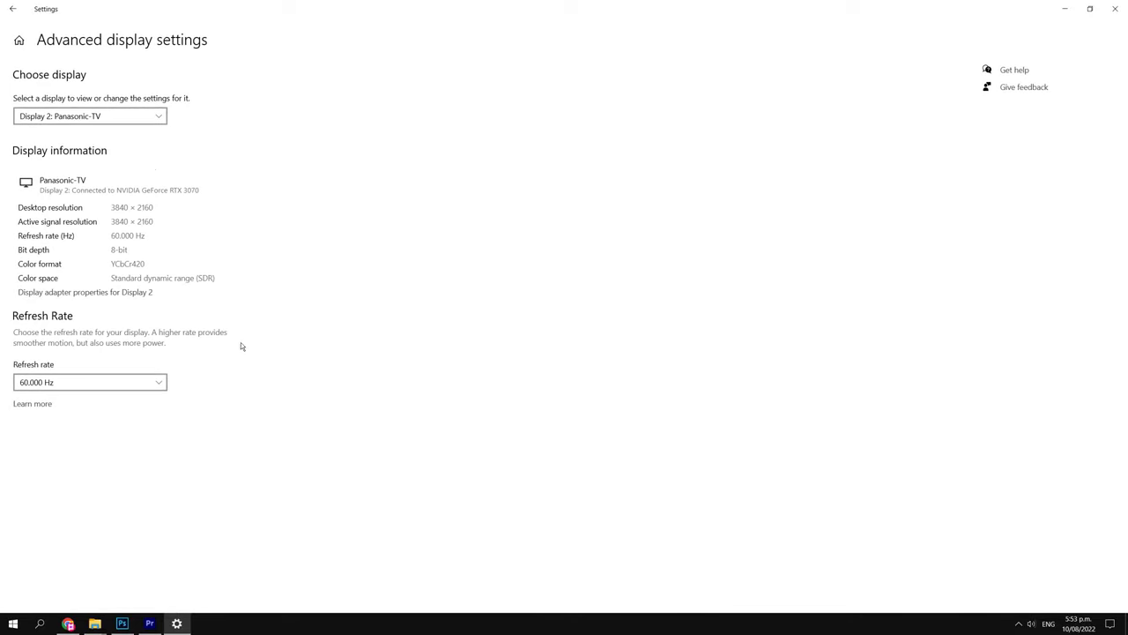
pyautogui.click(123, 116)
pyautogui.click(75, 116)
pyautogui.click(88, 382)
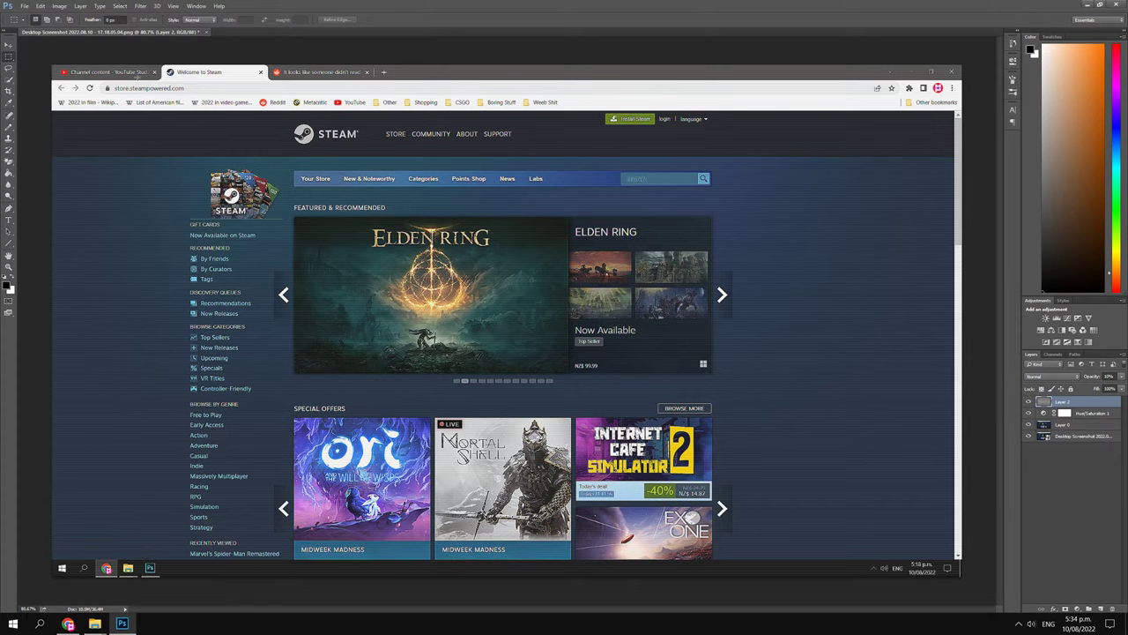
pyautogui.scroll(3, 70, 568)
pyautogui.scroll(2, 108, 530)
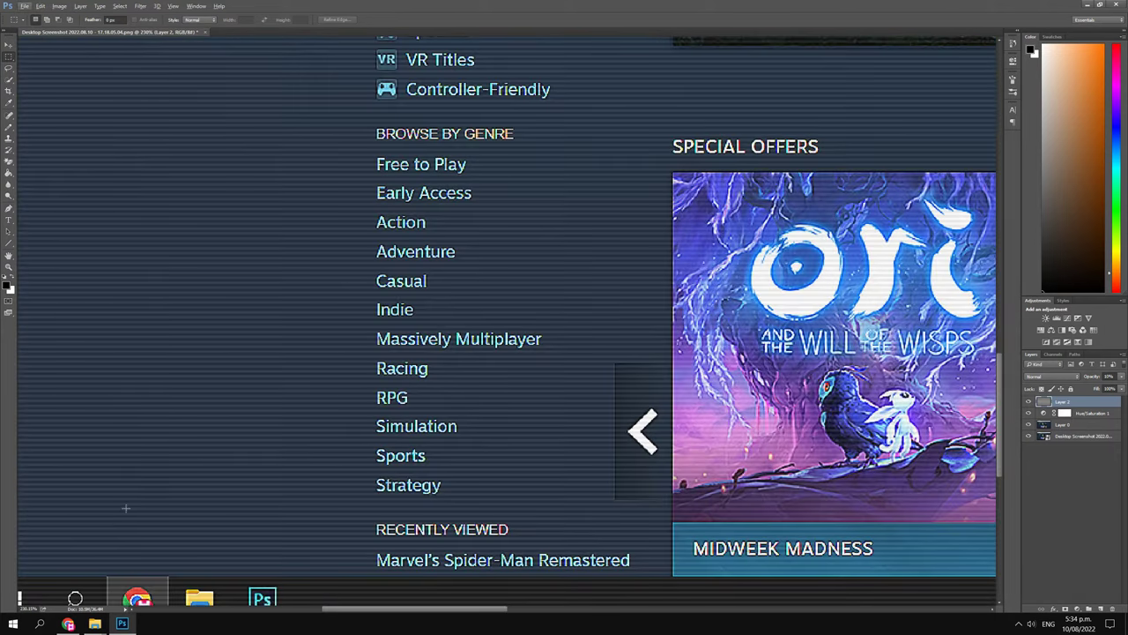
pyautogui.scroll(2, 123, 508)
pyautogui.moveTo(379, 613); pyautogui.dragTo(355, 613)
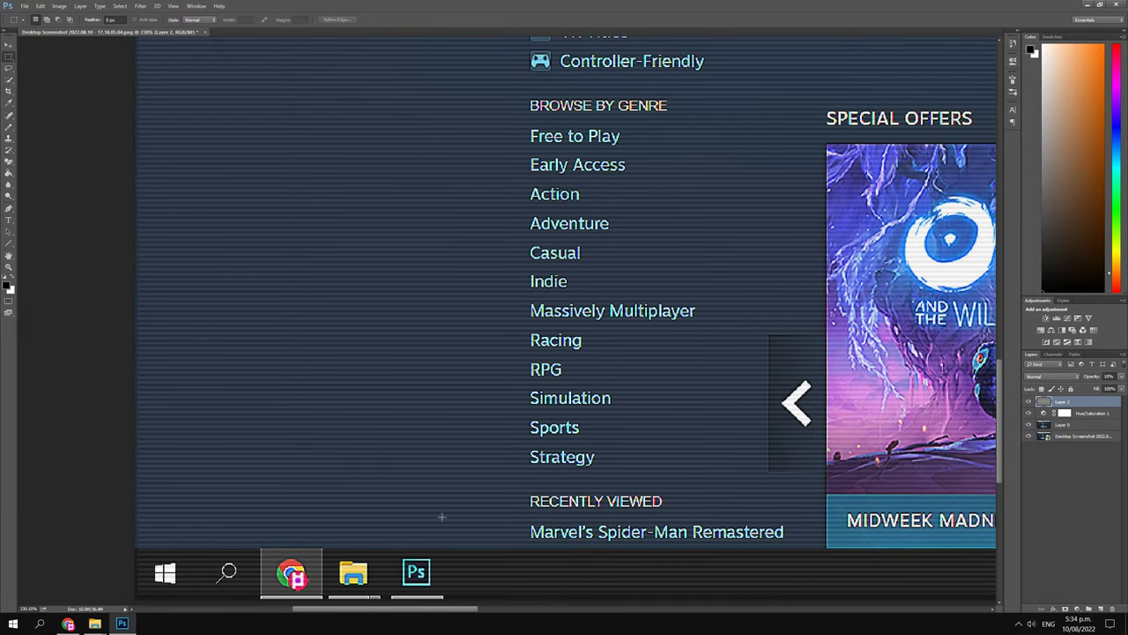
pyautogui.scroll(-1, 481, 493)
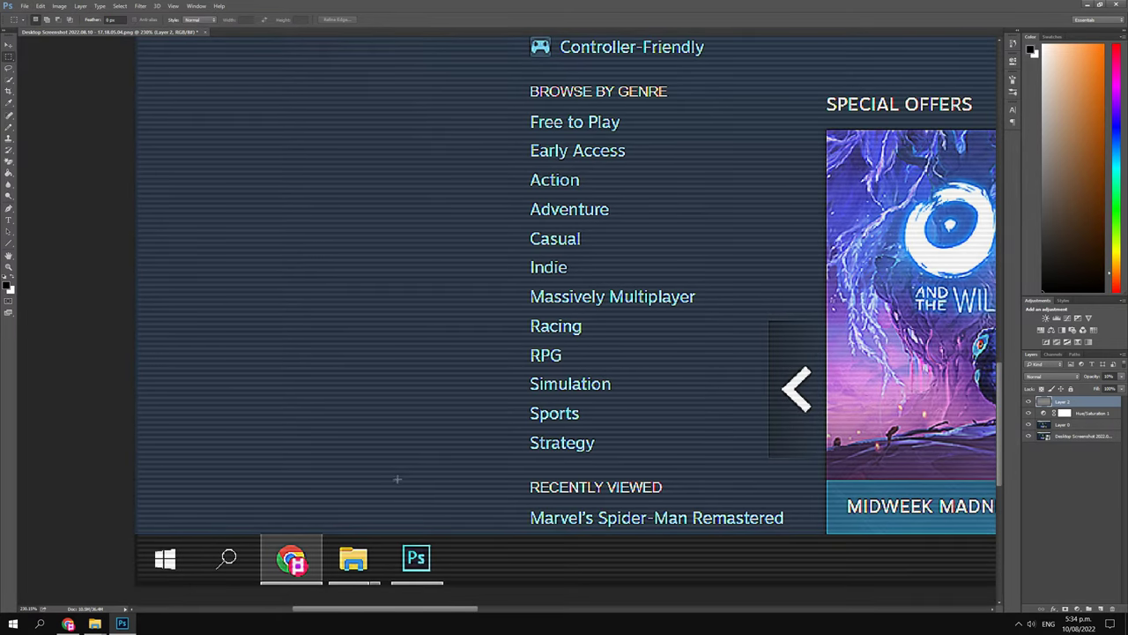
pyautogui.scroll(-2, 396, 476)
pyautogui.scroll(-2, 396, 467)
pyautogui.scroll(-2, 479, 390)
pyautogui.scroll(1, 479, 390)
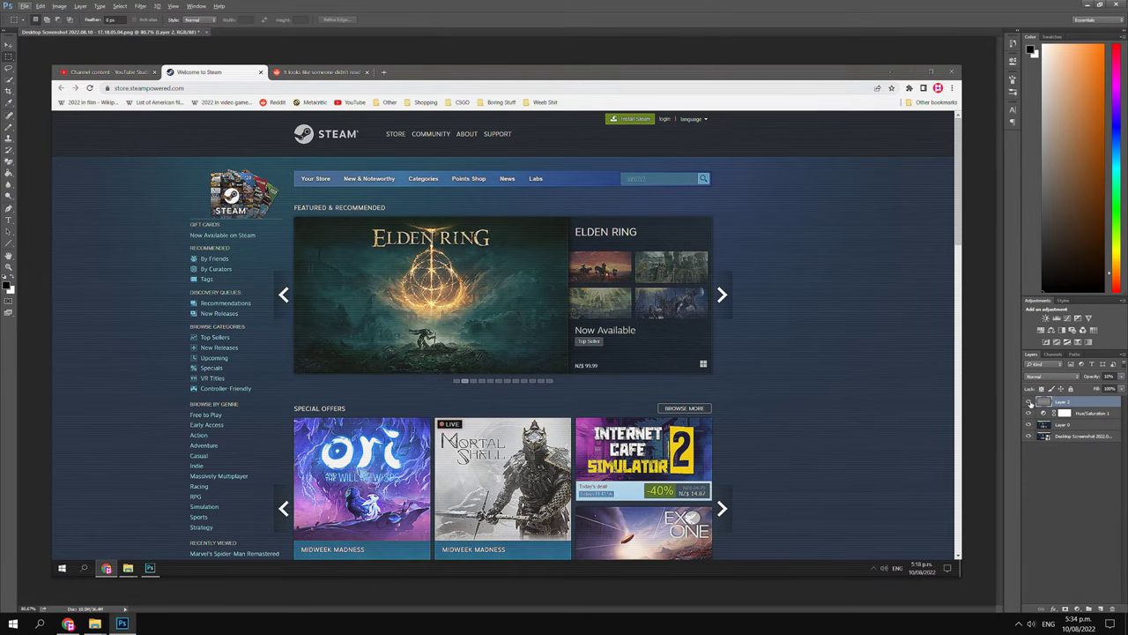
# Step: Hide the top overlay layers to view the original Steam screenshot
pyautogui.click(1030, 402)
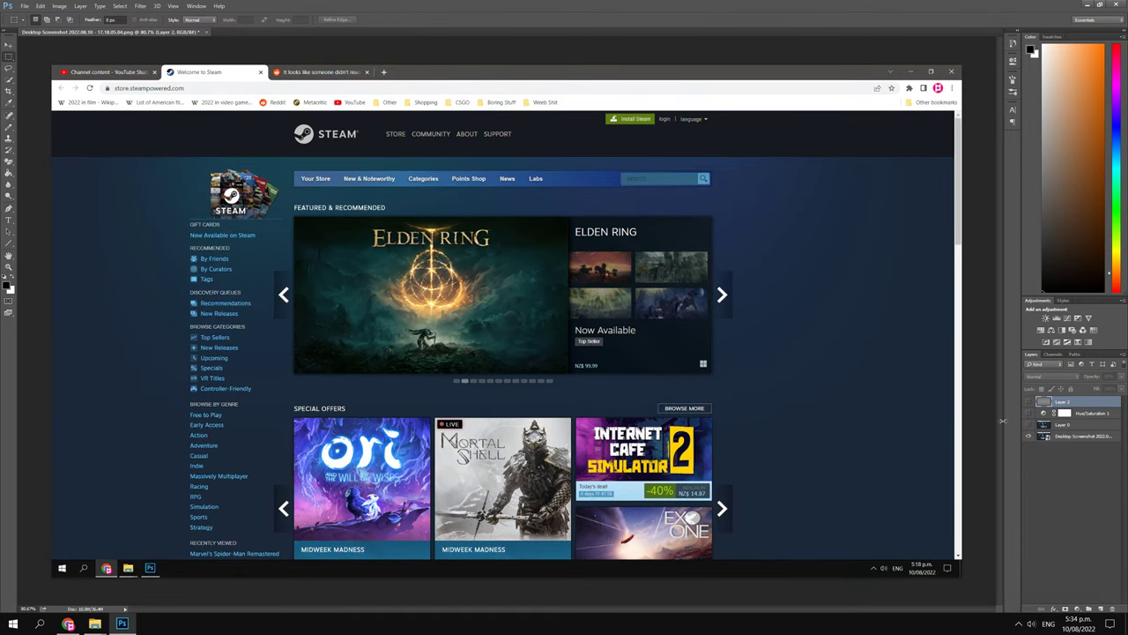
# Step: Restore the lower overlay layers in Photoshop, then close Windows Settings
pyautogui.click(1029, 428)
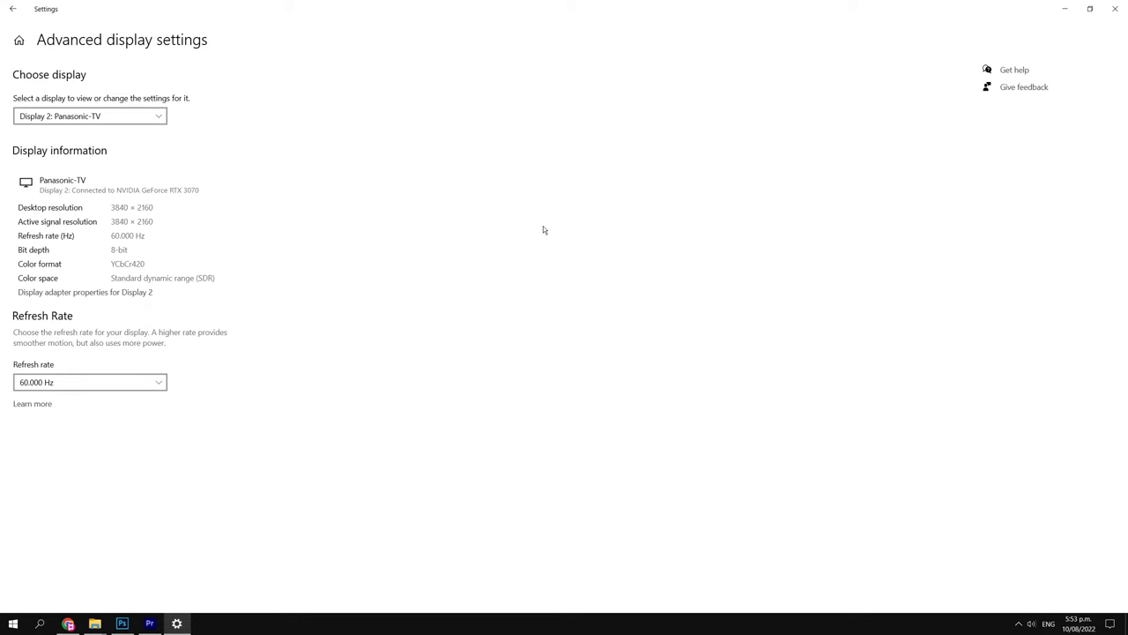
pyautogui.click(1115, 9)
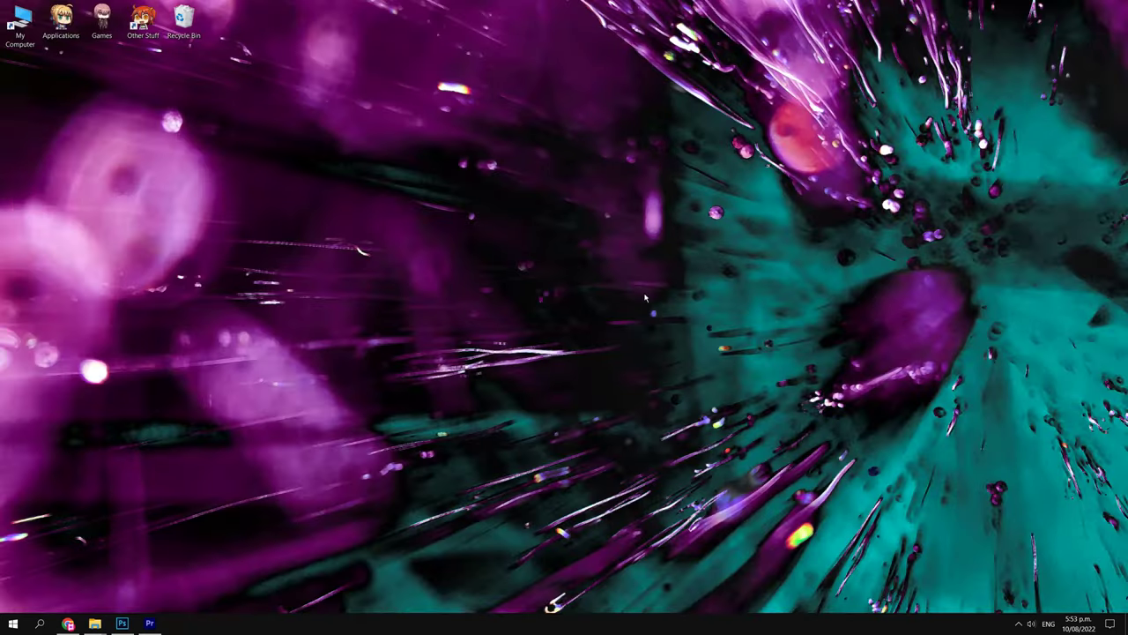